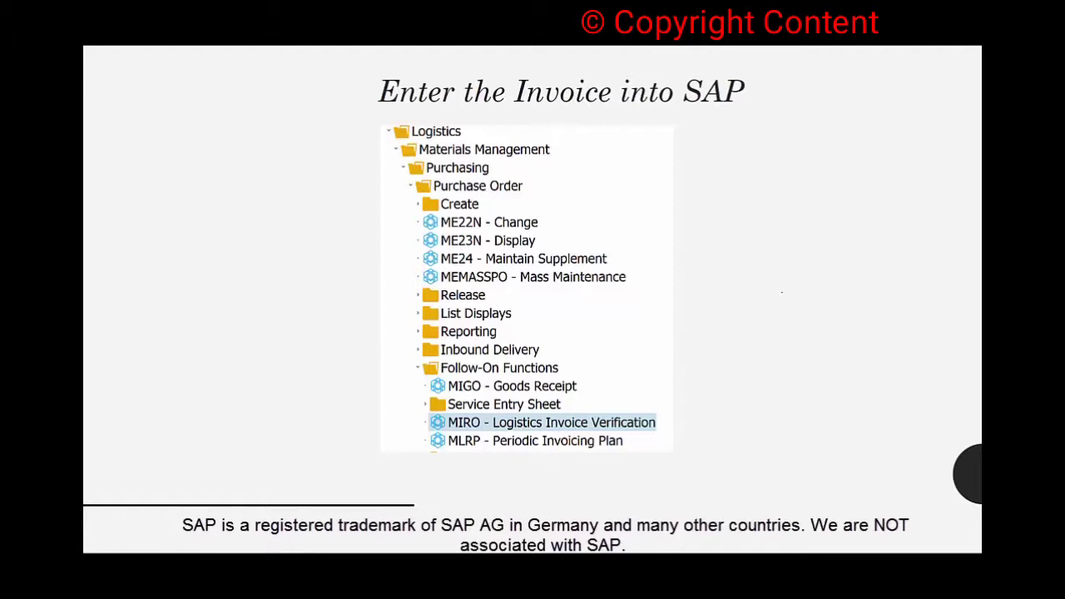
Switch to SAP Easy Access and open MIRO - Logistics Invoice Verification under the purchase order Follow-On Functions
{"action": "key", "text": "alt+Tab"}
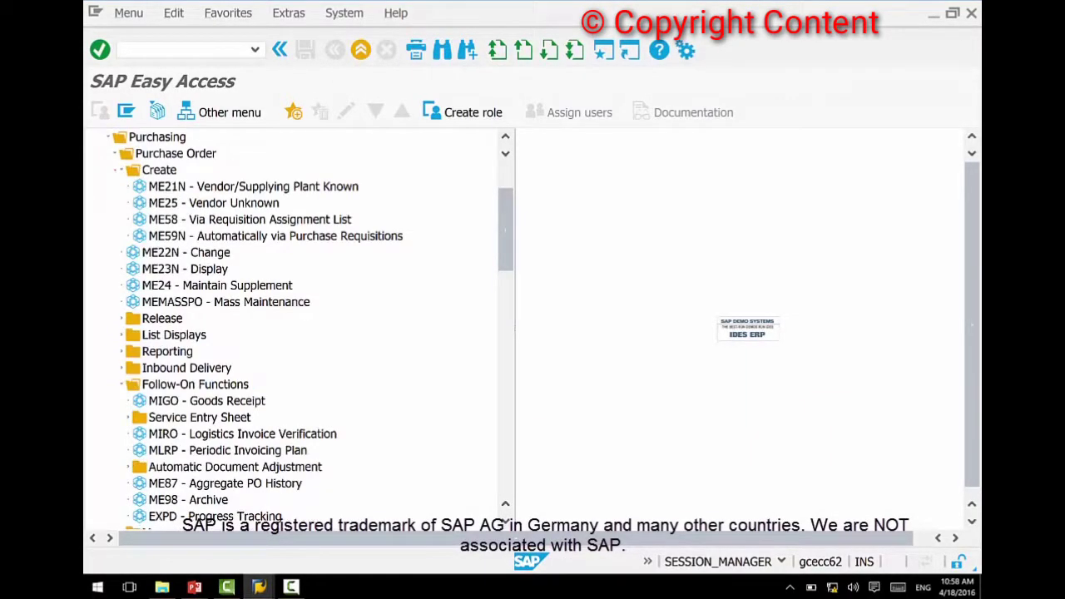
{"action": "left_click", "coordinate": [195, 383]}
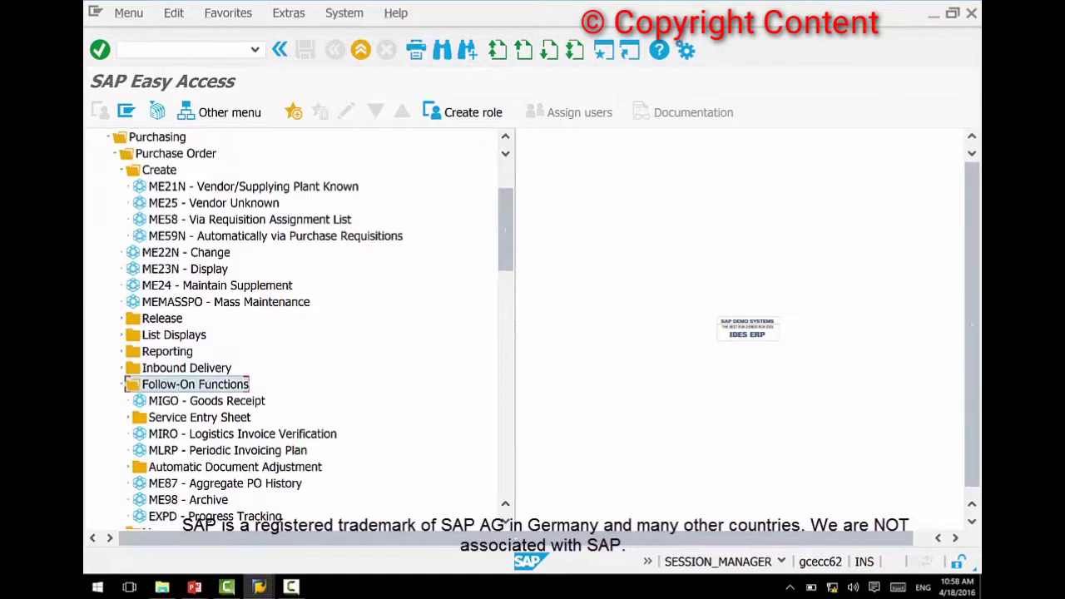
{"action": "left_click", "coordinate": [206, 400]}
{"action": "left_click", "coordinate": [242, 434]}
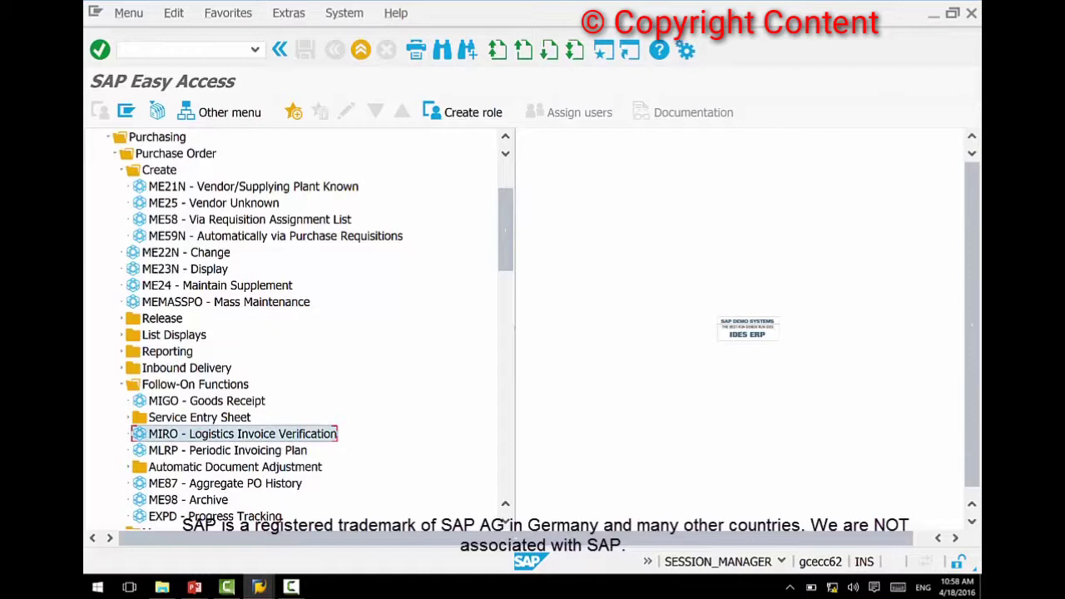
{"action": "key", "text": "Return"}
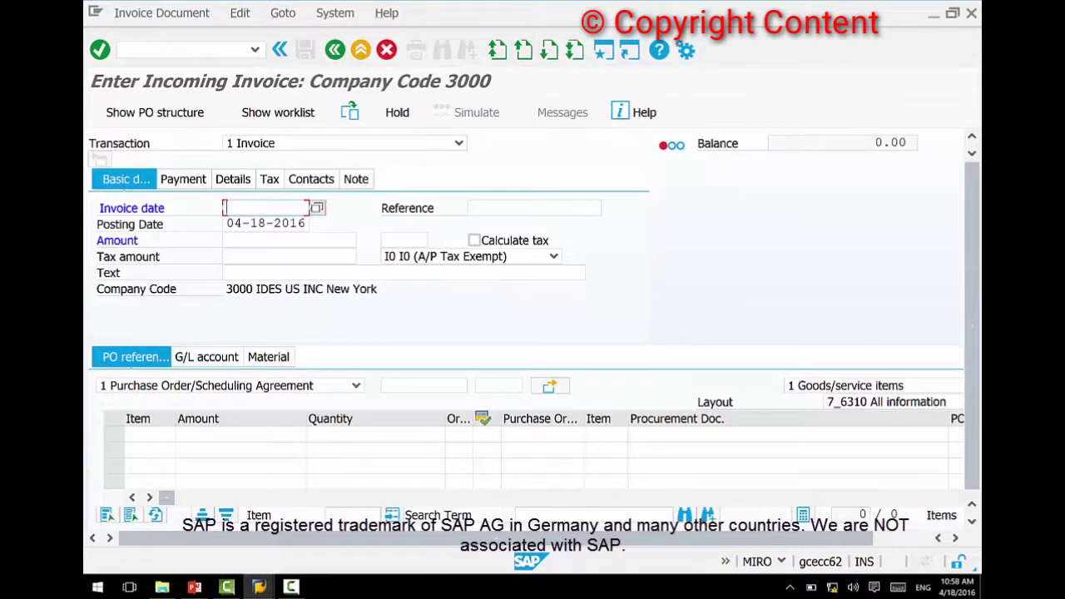
Set the invoice date to 03.04.2016
{"action": "key", "text": "BackSpace"}
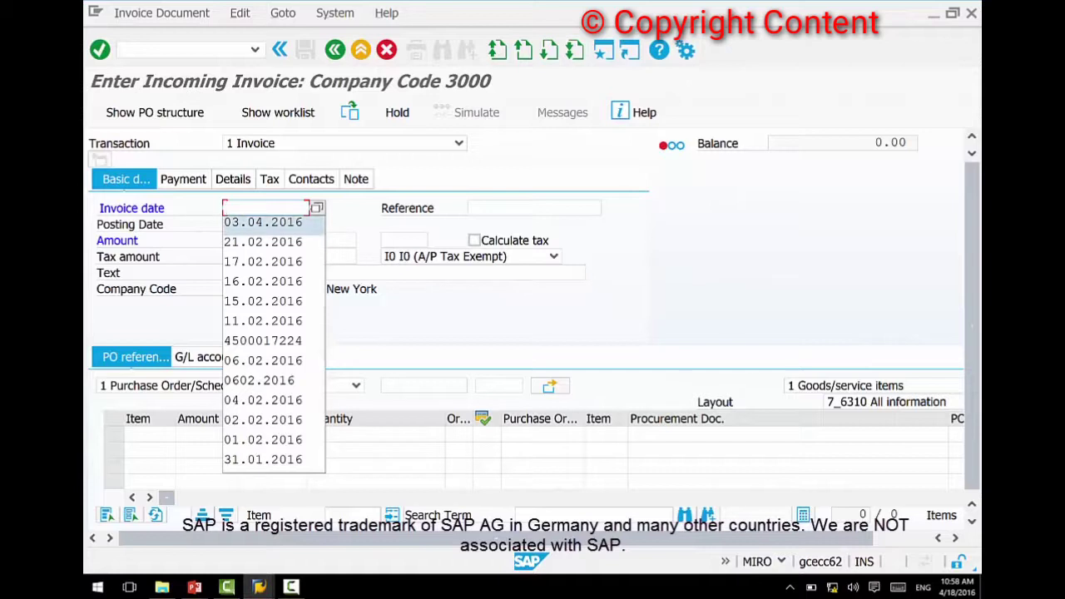
{"action": "key", "text": "Return"}
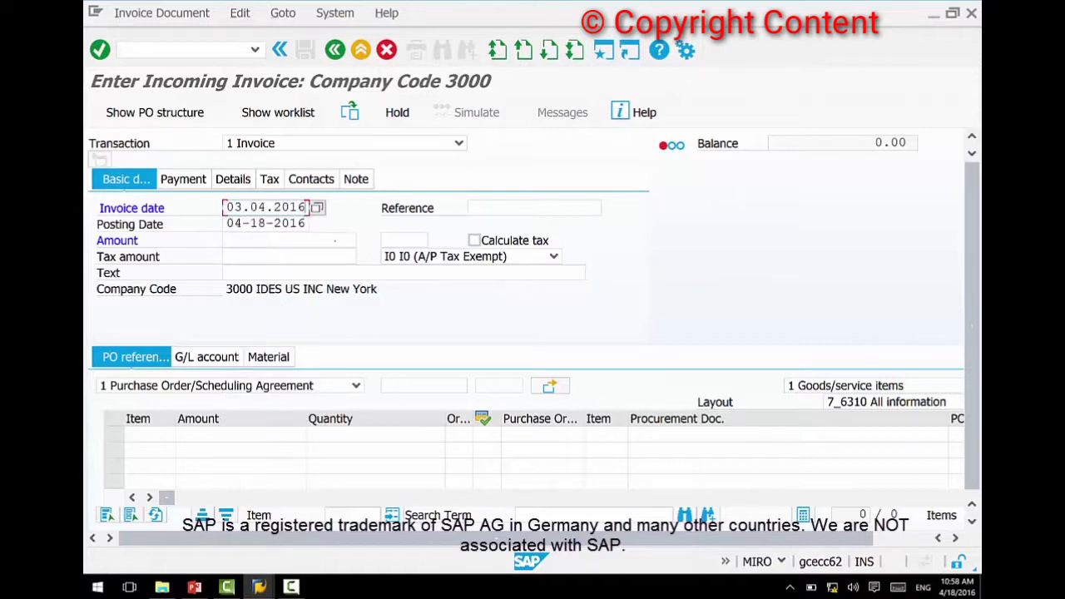
{"action": "left_click", "coordinate": [332, 240]}
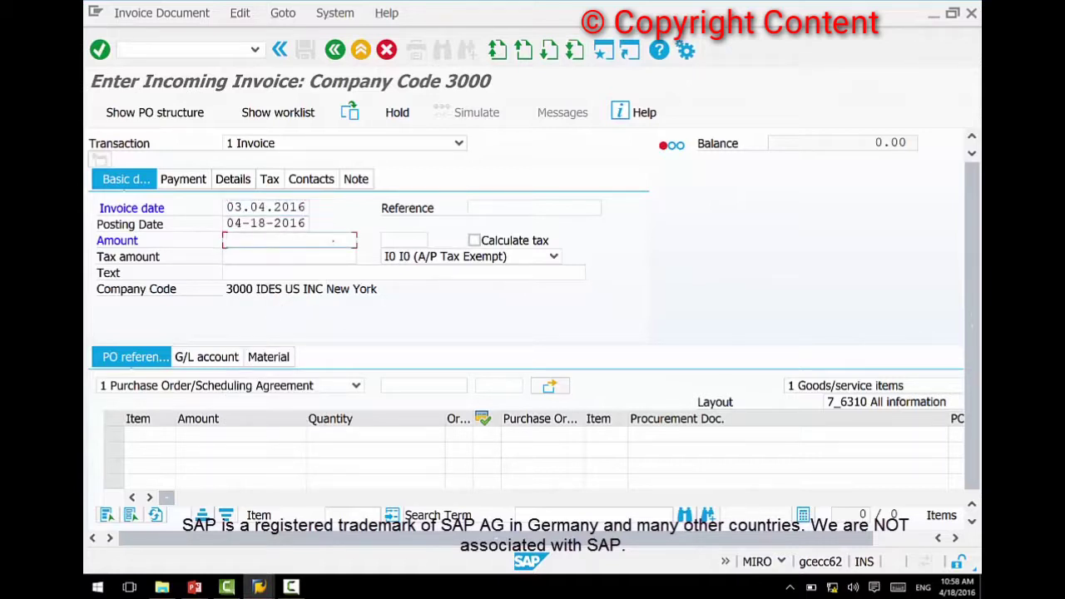
Search the possible purchasing documents for the invoice by vendor 1222
{"action": "left_click", "coordinate": [424, 386]}
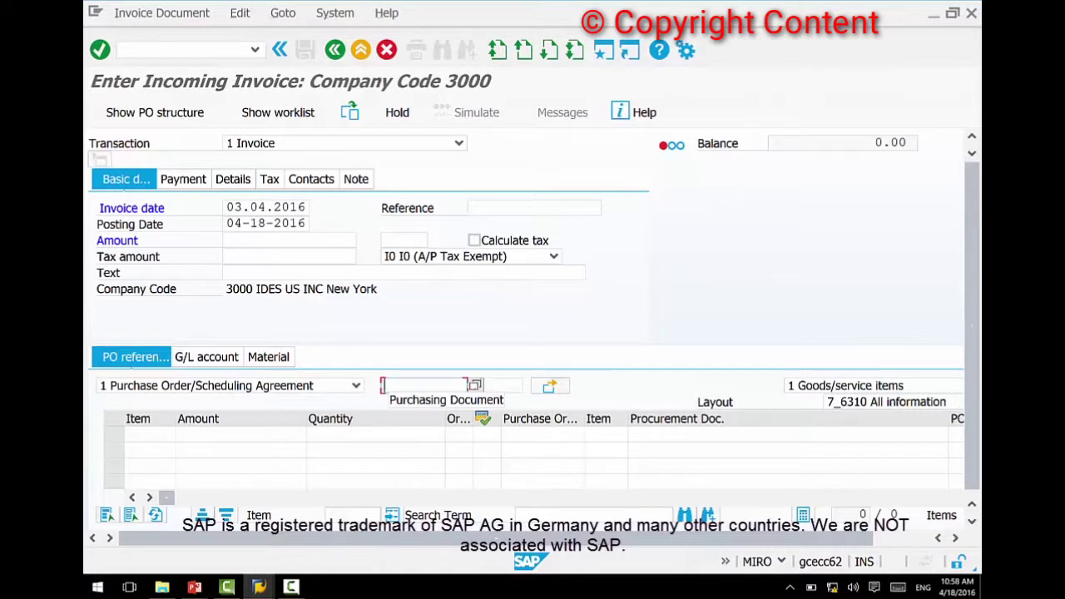
{"action": "key", "text": "F4"}
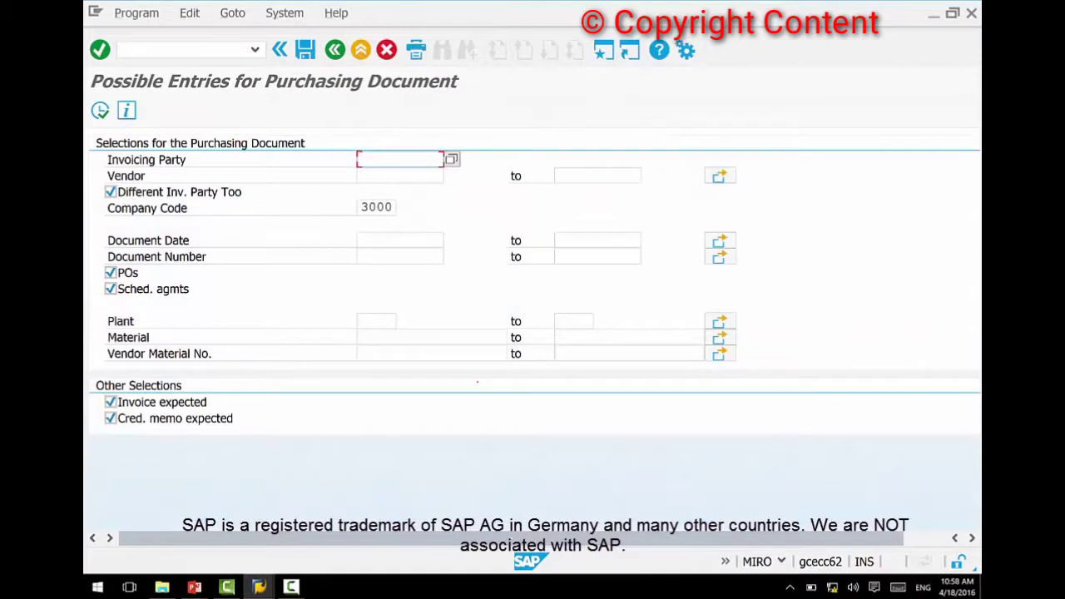
{"action": "left_click", "coordinate": [384, 174]}
{"action": "type", "text": "1222"}
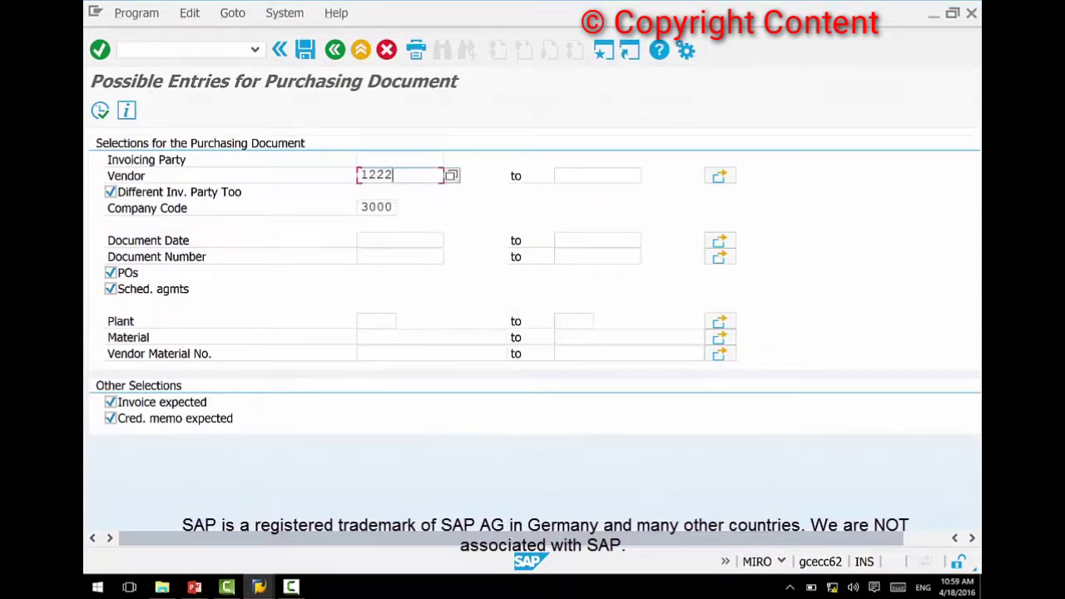
{"action": "left_click", "coordinate": [100, 110]}
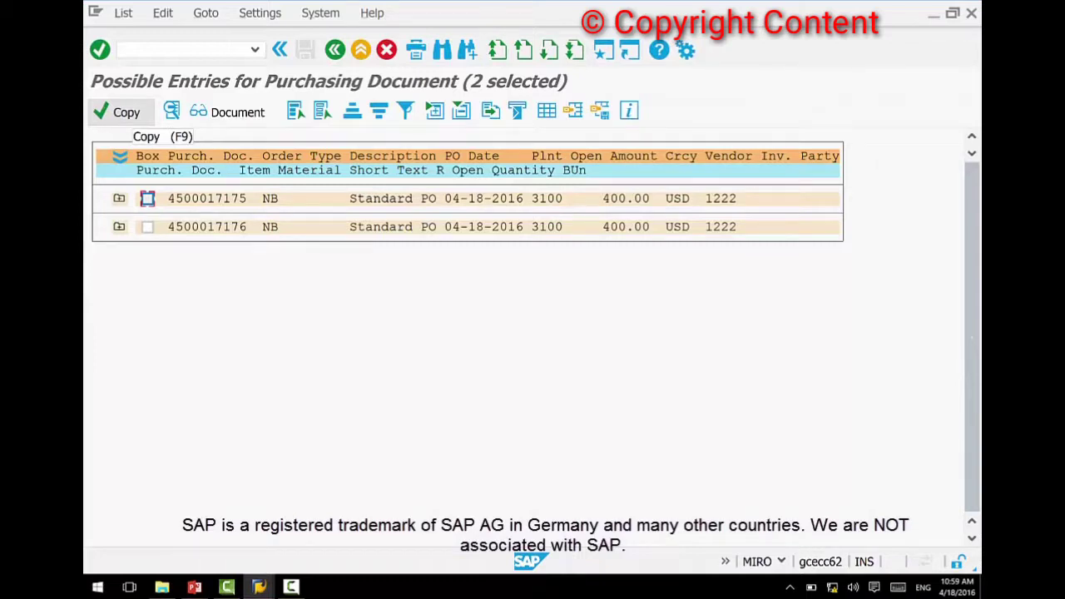
Select the first listed standard purchase order and copy it into the invoice
{"action": "left_click", "coordinate": [148, 199]}
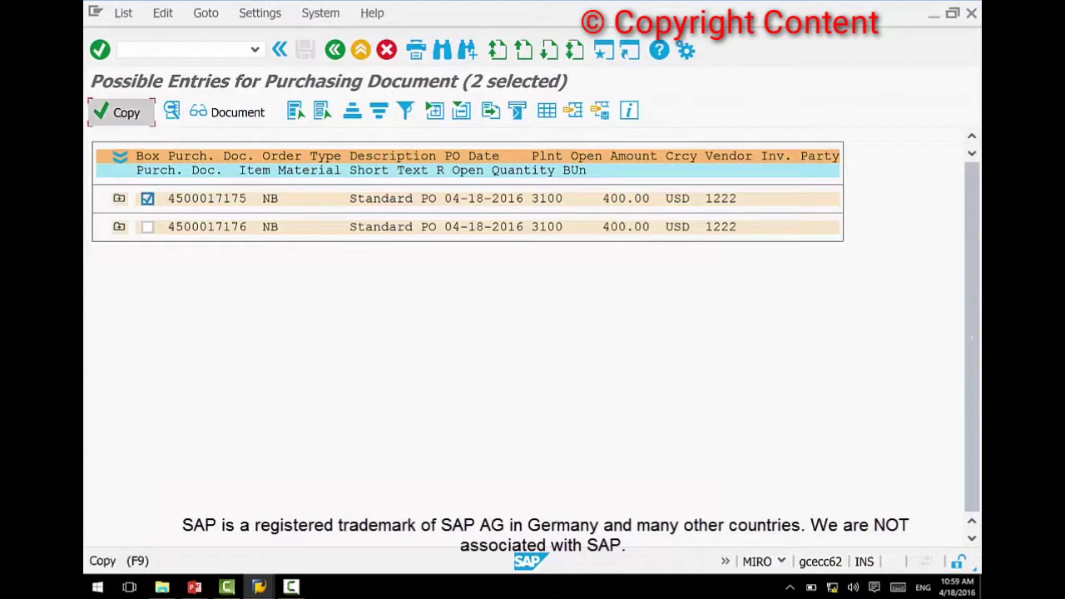
{"action": "left_click", "coordinate": [117, 111]}
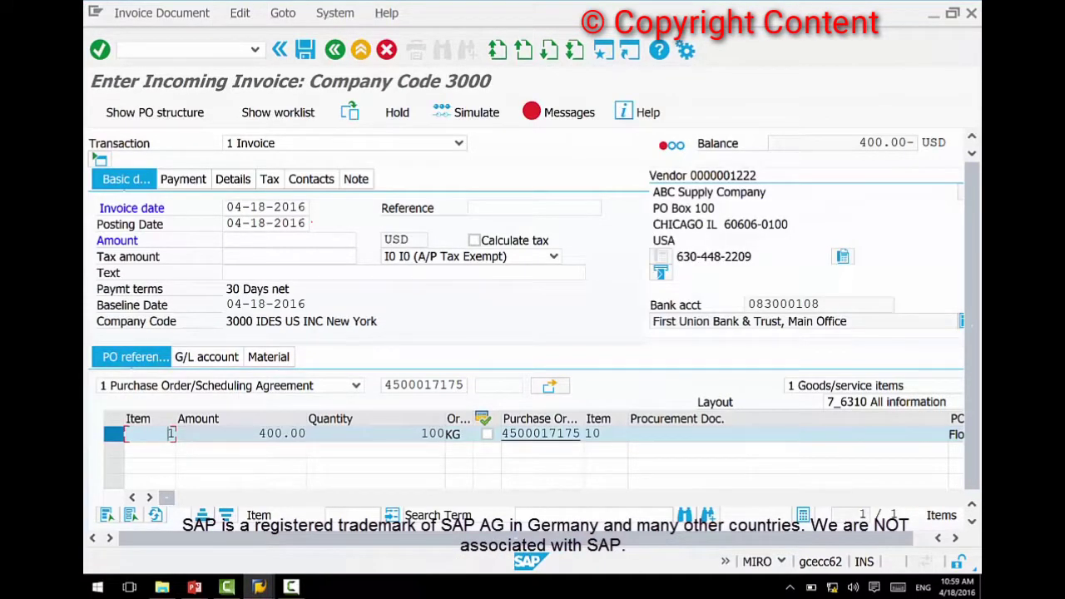
{"action": "key", "text": "Return"}
Set the invoice amount to 400 USD and post the invoice
{"action": "left_click", "coordinate": [255, 239]}
{"action": "type", "text": "400"}
{"action": "key", "text": "Return"}
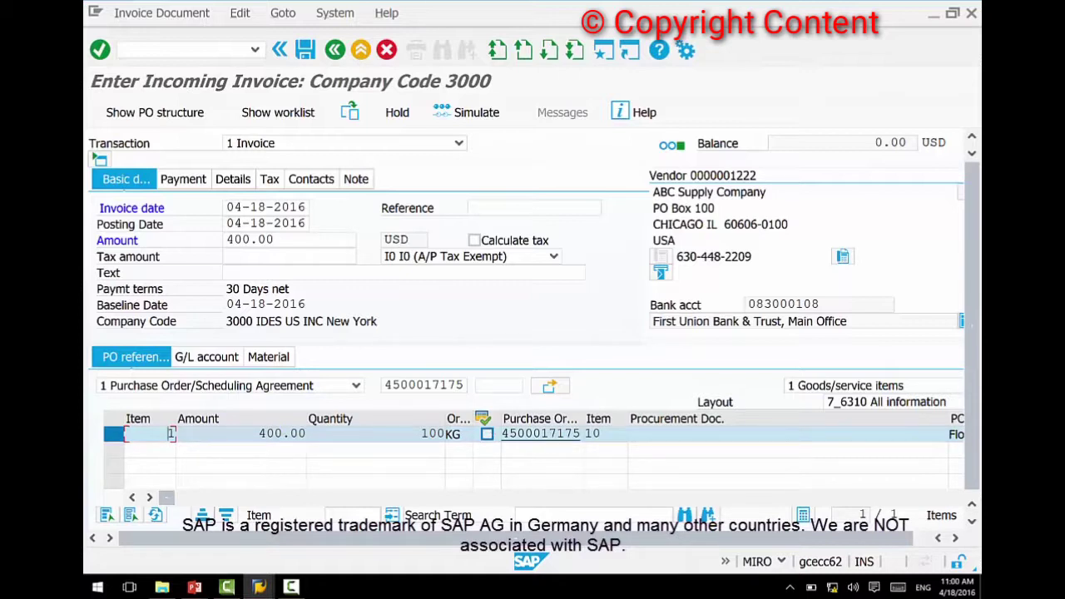
{"action": "key", "text": "ctrl+s"}
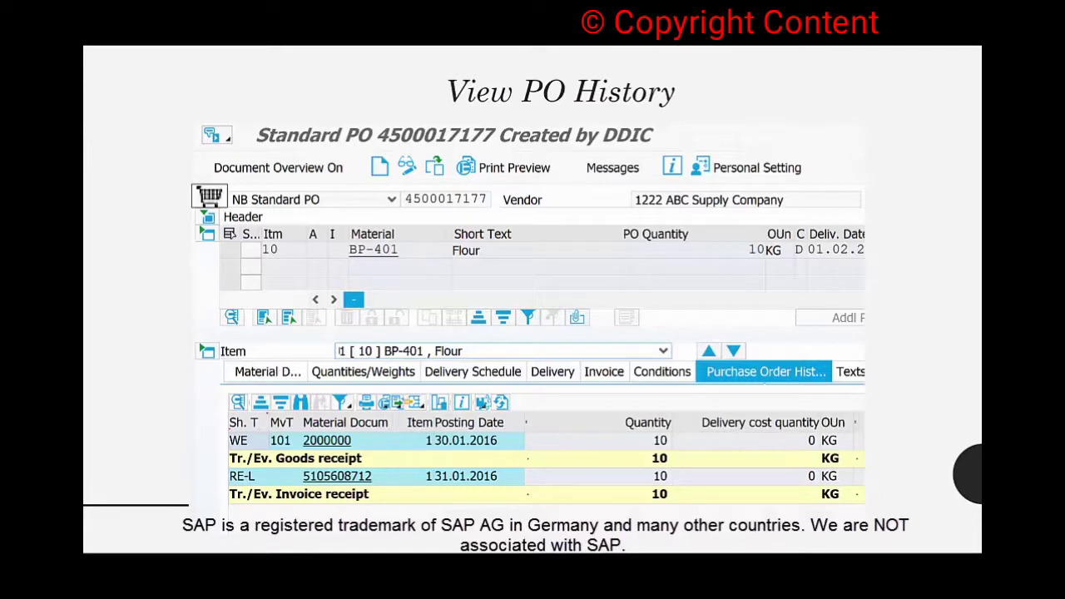
Return to SAP, leave invoice entry and open the ME23N purchase order display
{"action": "key", "text": "alt+Tab"}
{"action": "key", "text": "alt+Tab"}
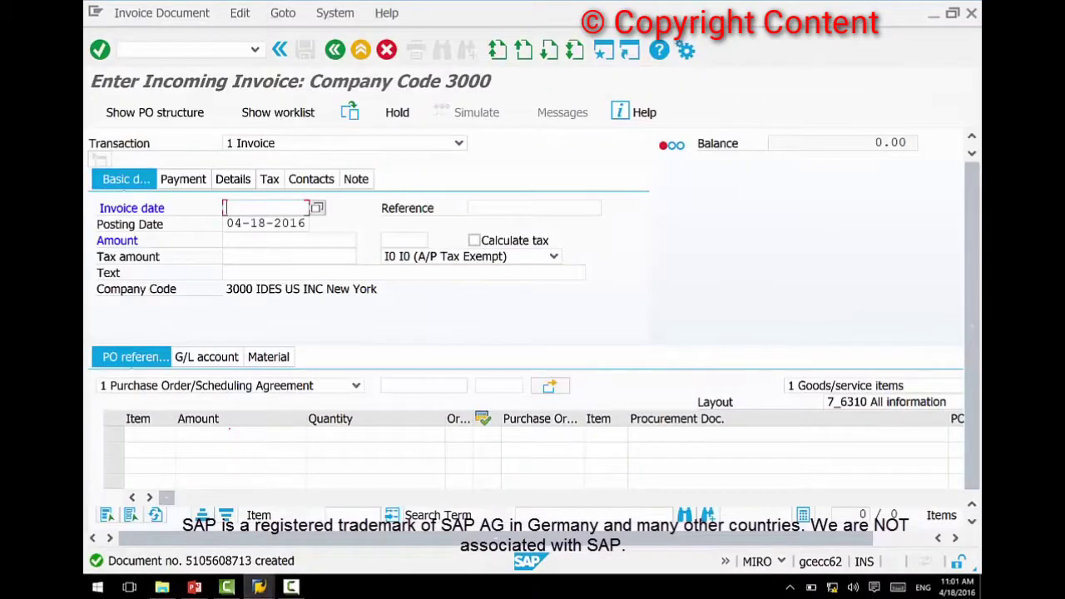
{"action": "key", "text": "F3"}
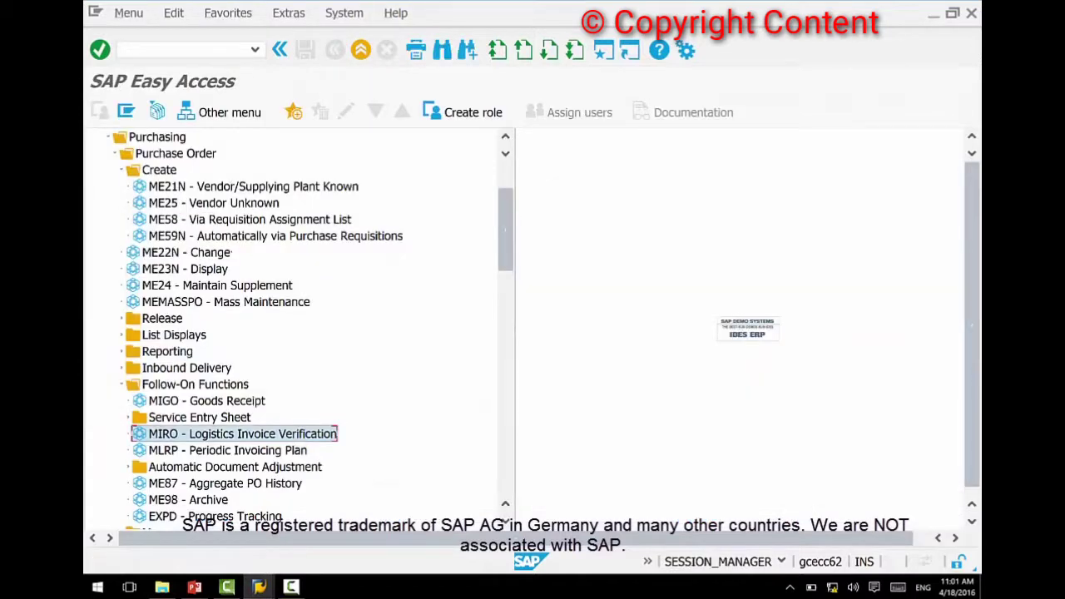
{"action": "double_click", "coordinate": [184, 269]}
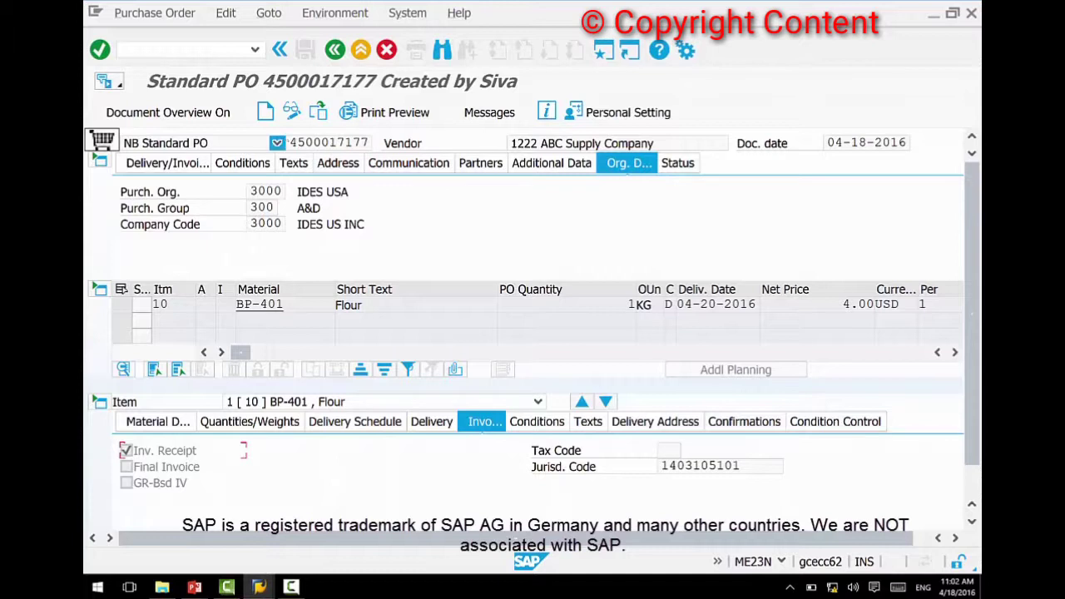
Display the purchase order that was just invoiced in place of the one shown
{"action": "left_click_drag", "start_coordinate": [288, 142], "coordinate": [373, 143]}
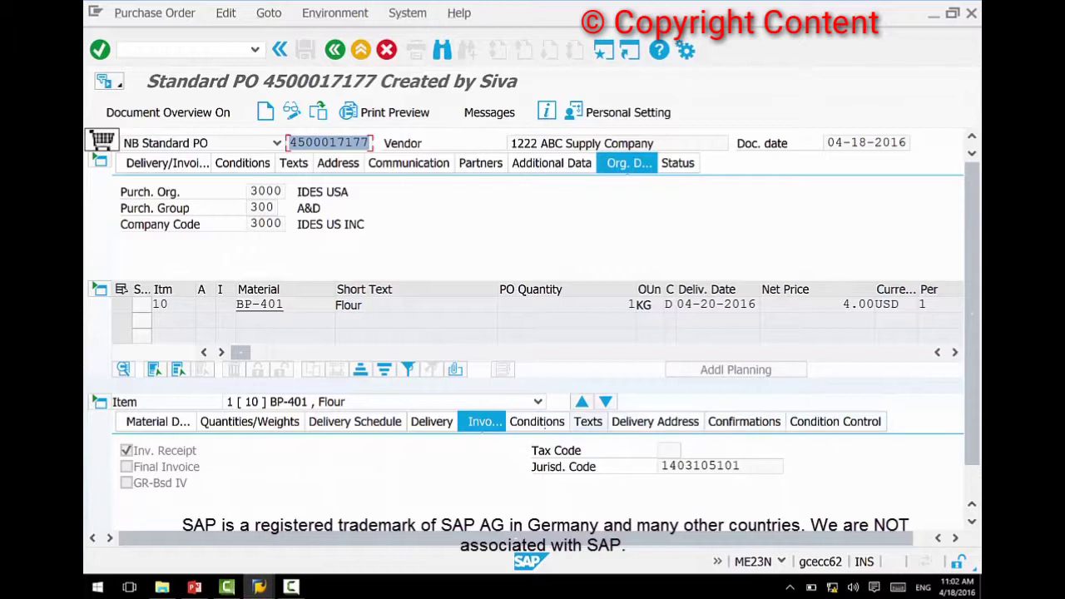
{"action": "left_click", "coordinate": [322, 208]}
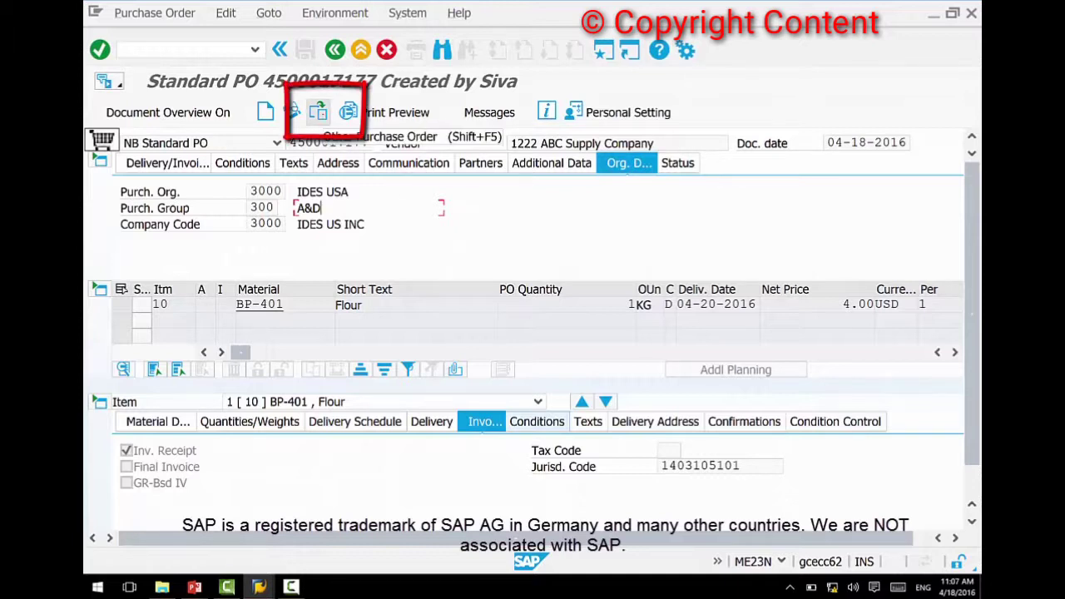
{"action": "key", "text": "shift+F5"}
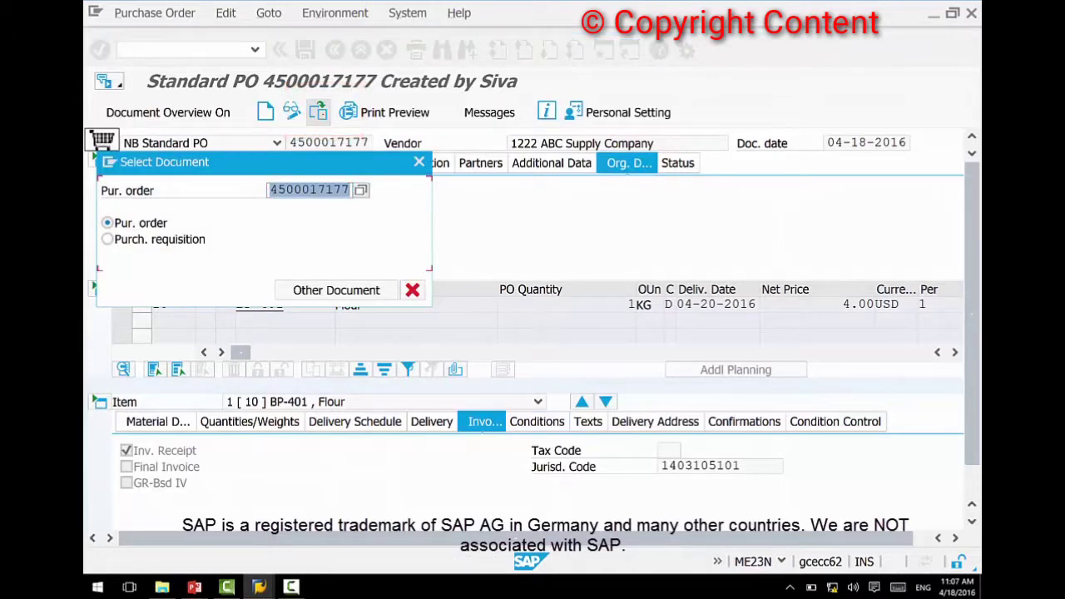
{"action": "key", "text": "BackSpace"}
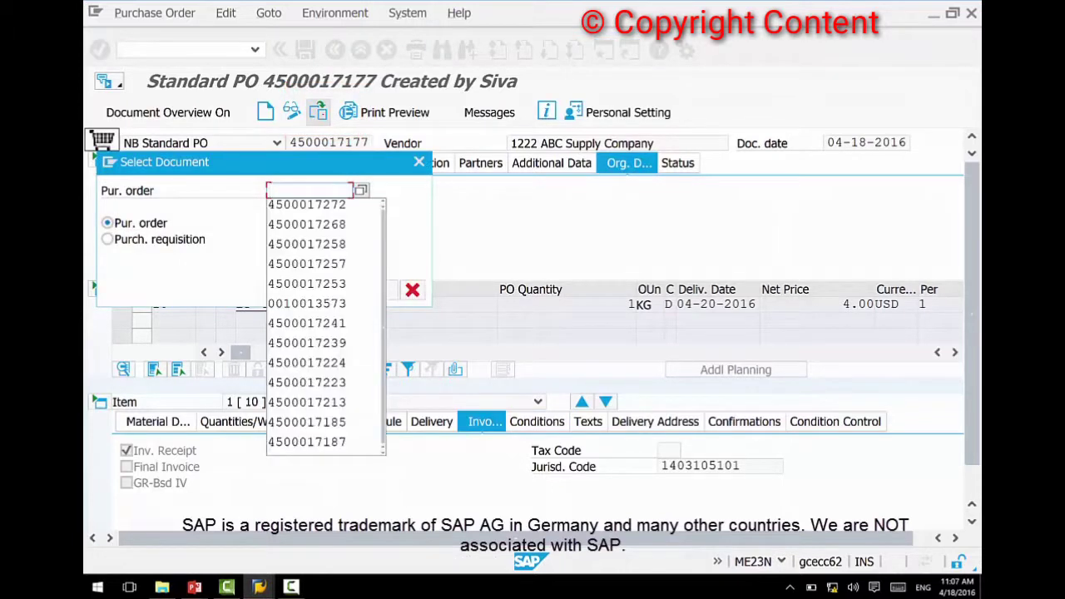
{"action": "type", "text": "45"}
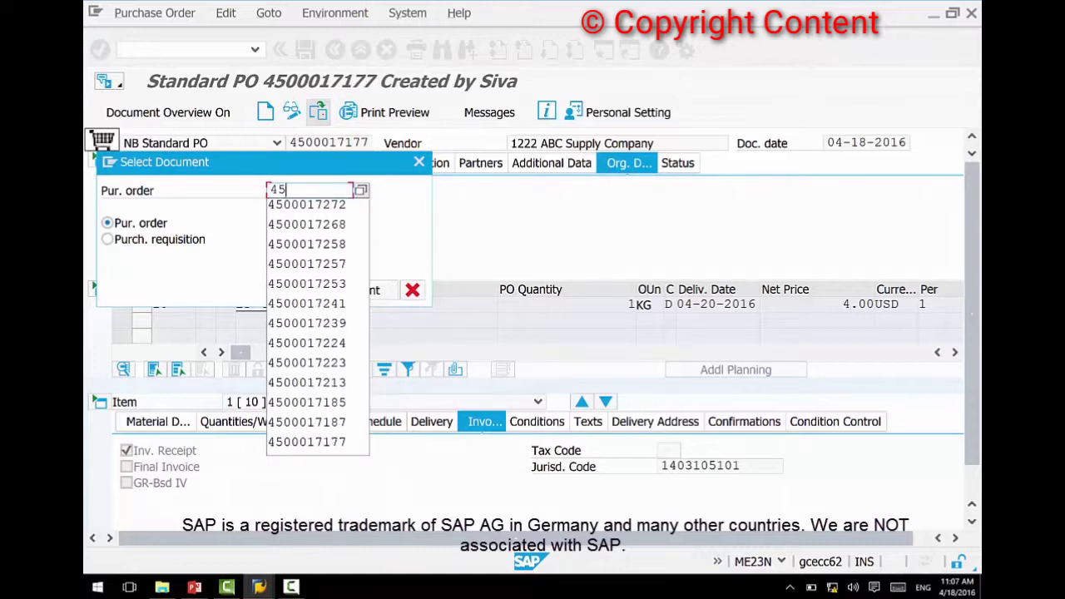
{"action": "type", "text": "00017175"}
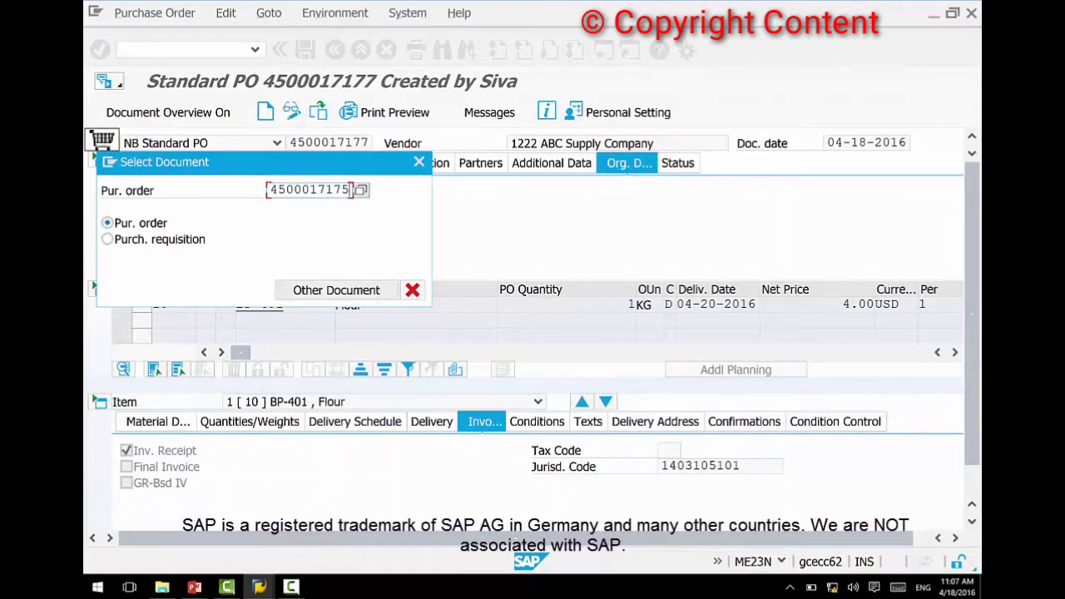
{"action": "key", "text": "Return"}
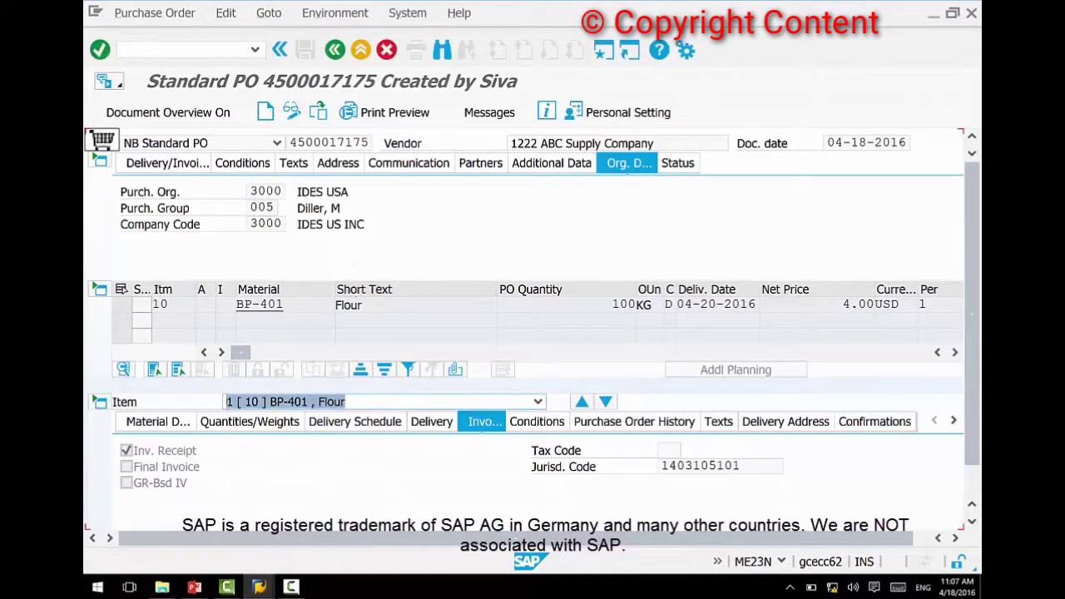
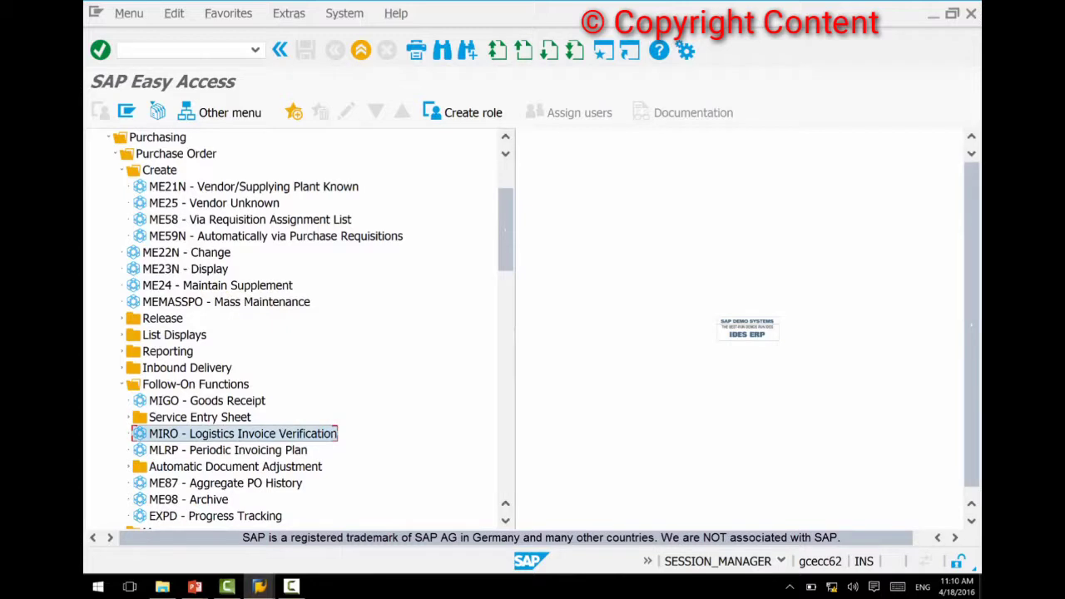
Open MIRO invoice entry again and set the invoice amount for the second purchase order to 400 USD
{"action": "key", "text": "Return"}
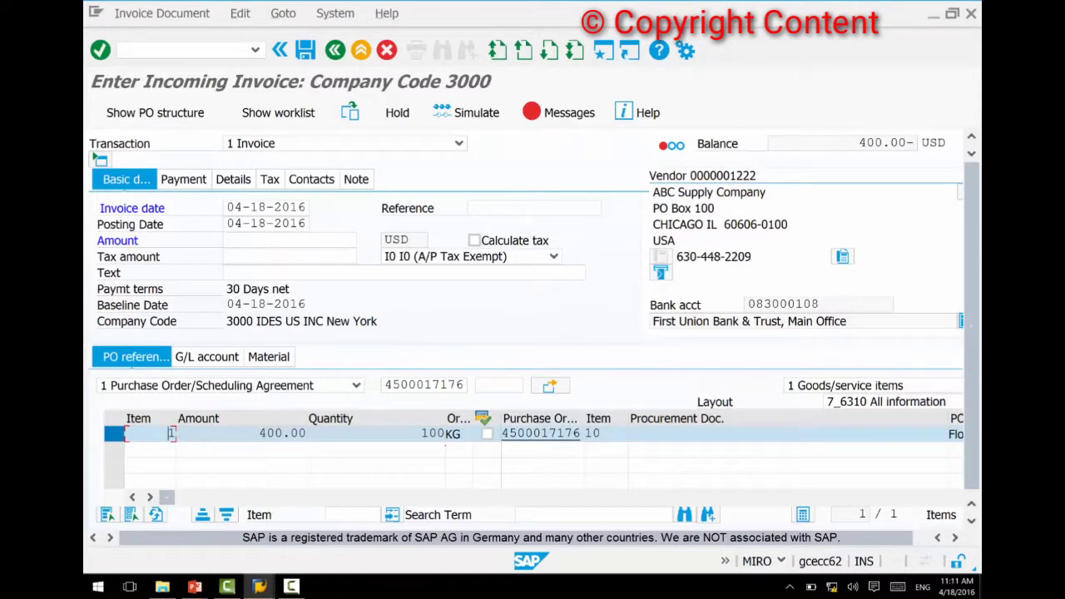
{"action": "left_click", "coordinate": [857, 144]}
{"action": "left_click_drag", "start_coordinate": [859, 142], "coordinate": [883, 142]}
{"action": "left_click", "coordinate": [261, 241]}
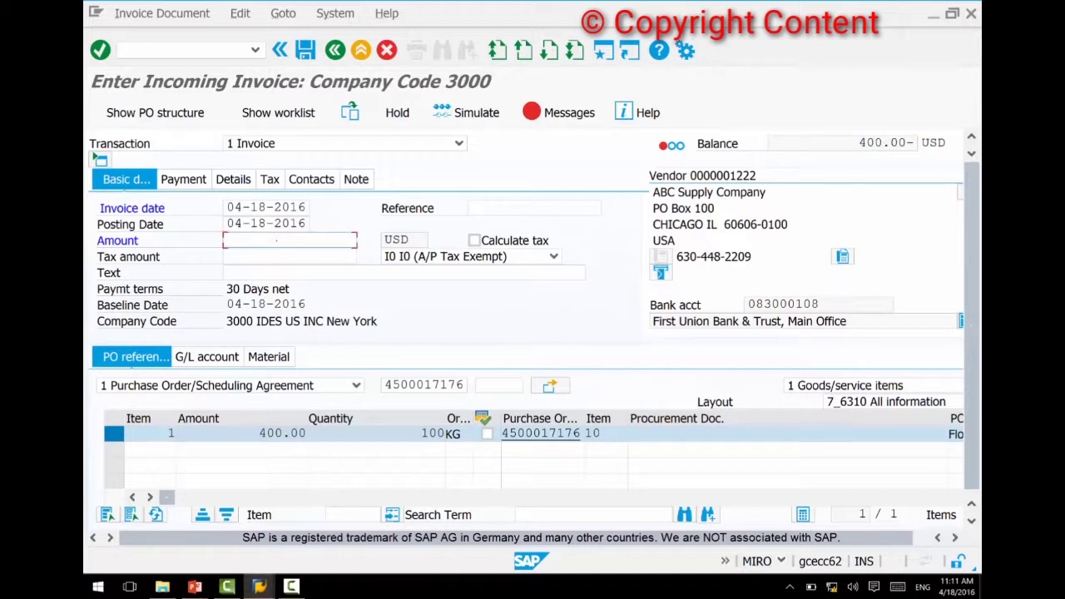
{"action": "type", "text": "400"}
{"action": "key", "text": "Return"}
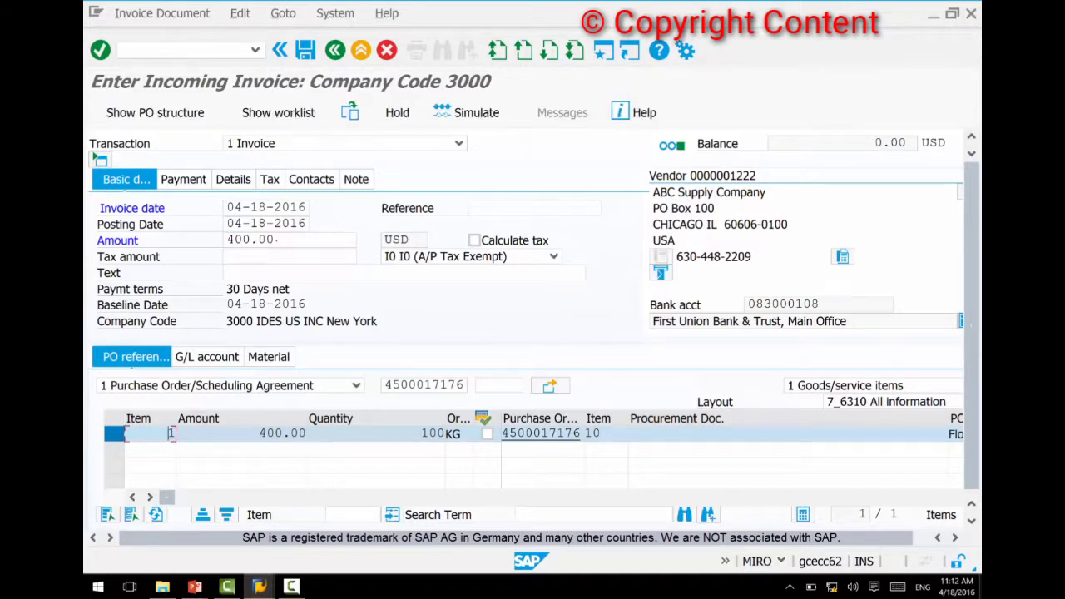
Change the invoice amount to 410 USD
{"action": "left_click", "coordinate": [314, 239]}
{"action": "key", "text": "BackSpace"}
{"action": "key", "text": "BackSpace"}
{"action": "key", "text": "BackSpace"}
{"action": "key", "text": "BackSpace"}
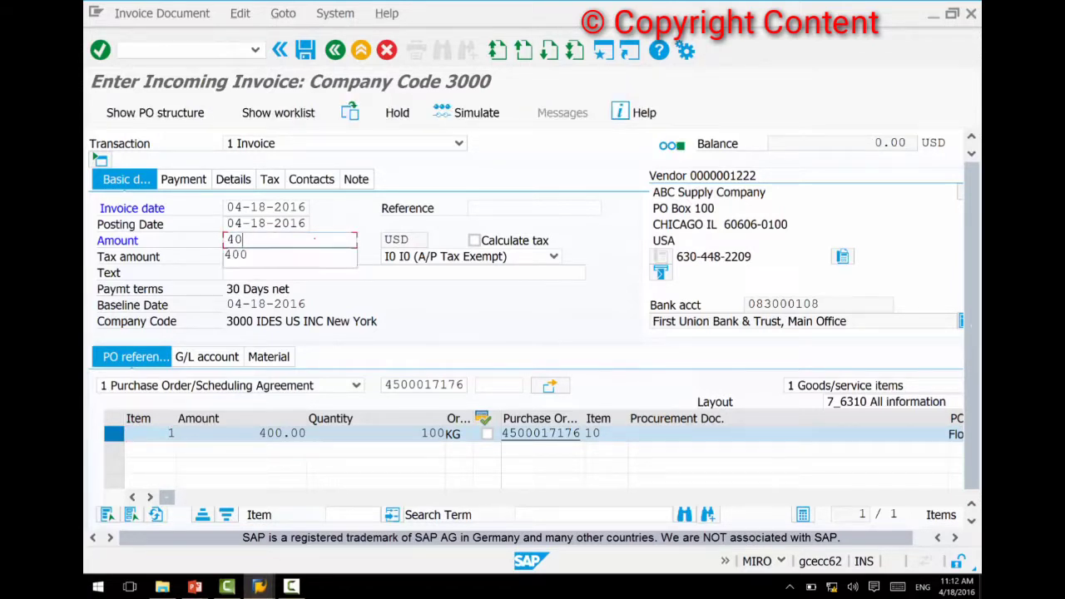
{"action": "key", "text": "BackSpace"}
{"action": "key", "text": "BackSpace"}
{"action": "type", "text": "410"}
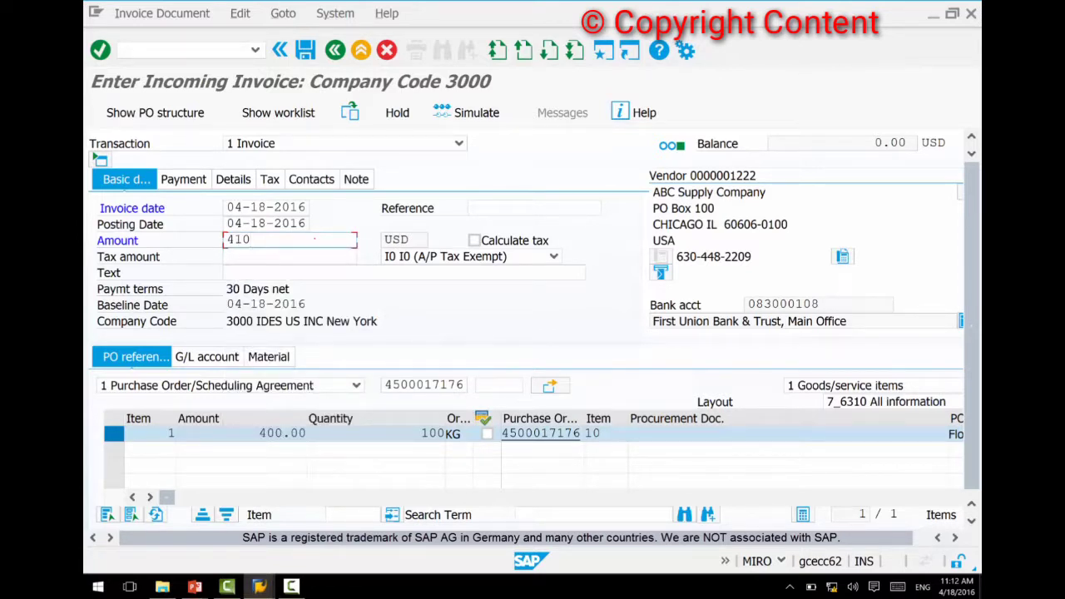
Simulate the invoice posting, close the simulation and review the messages in the verification log
{"action": "left_click", "coordinate": [471, 112]}
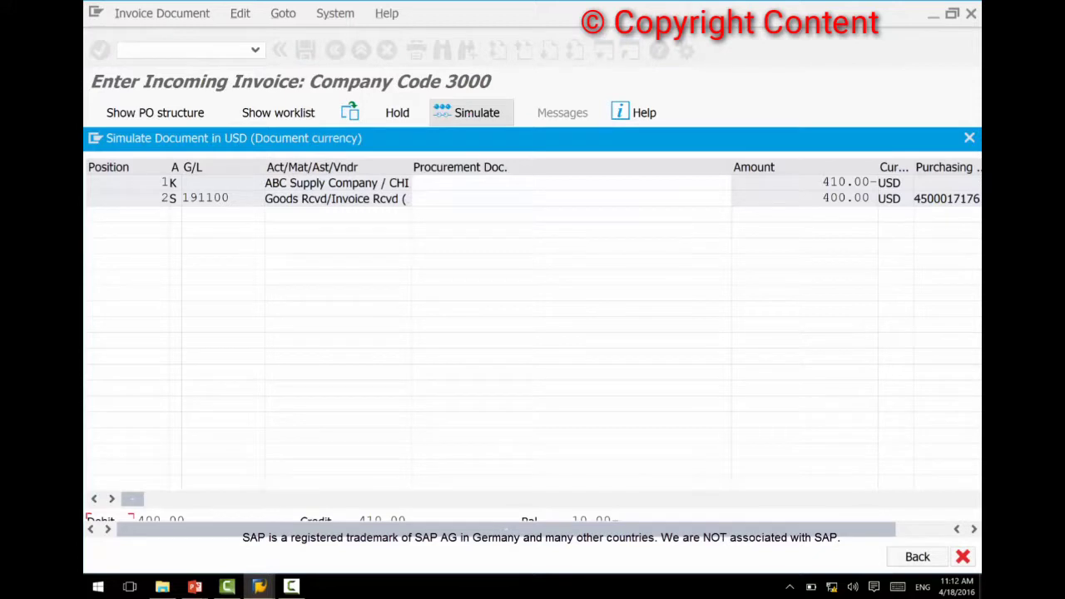
{"action": "key", "text": "Escape"}
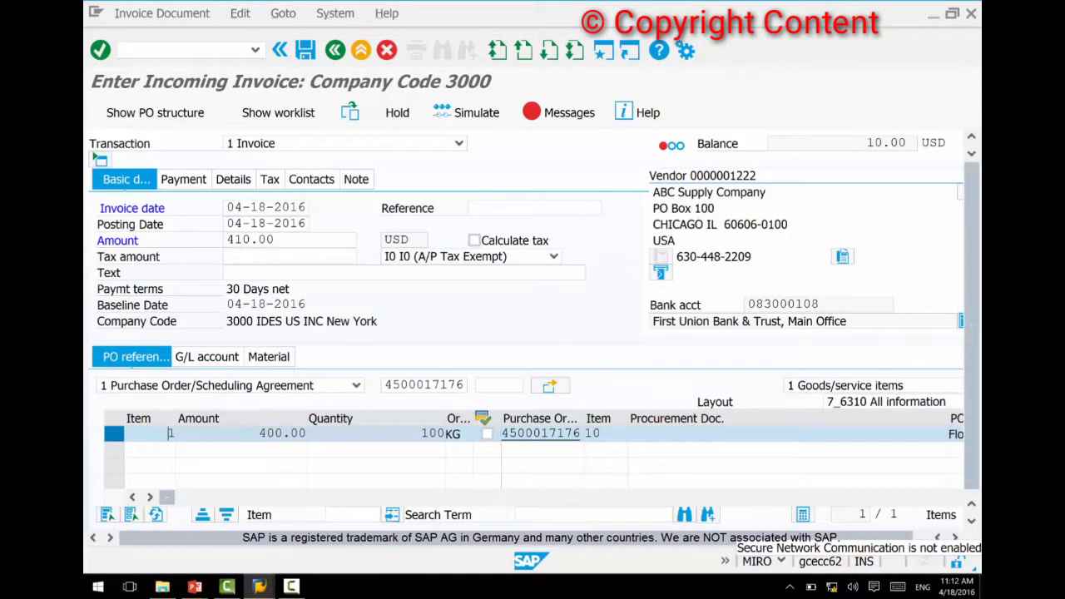
{"action": "left_click", "coordinate": [559, 112]}
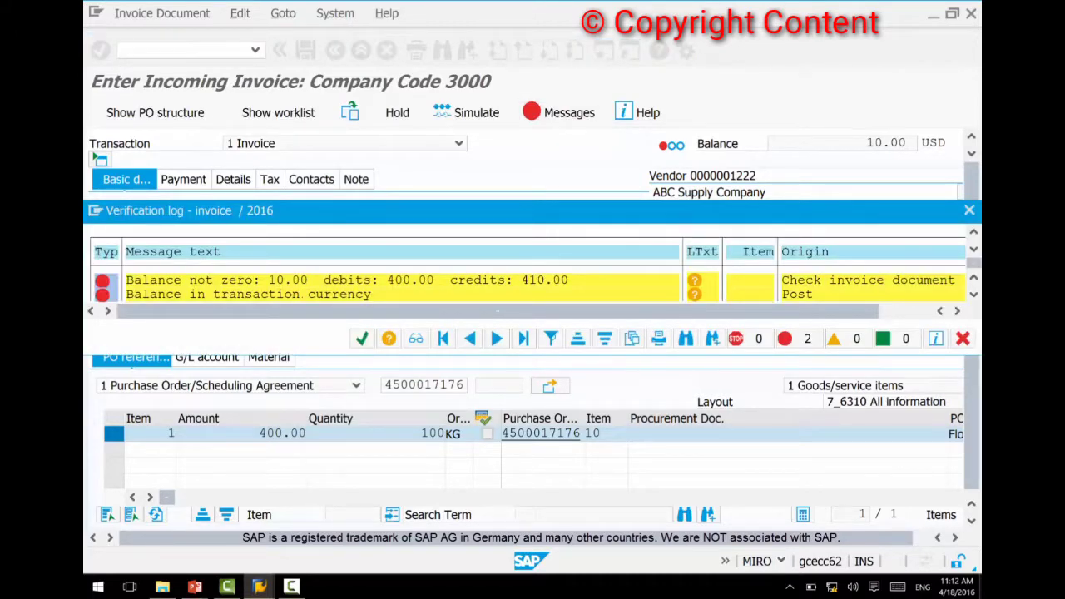
{"action": "key", "text": "Return"}
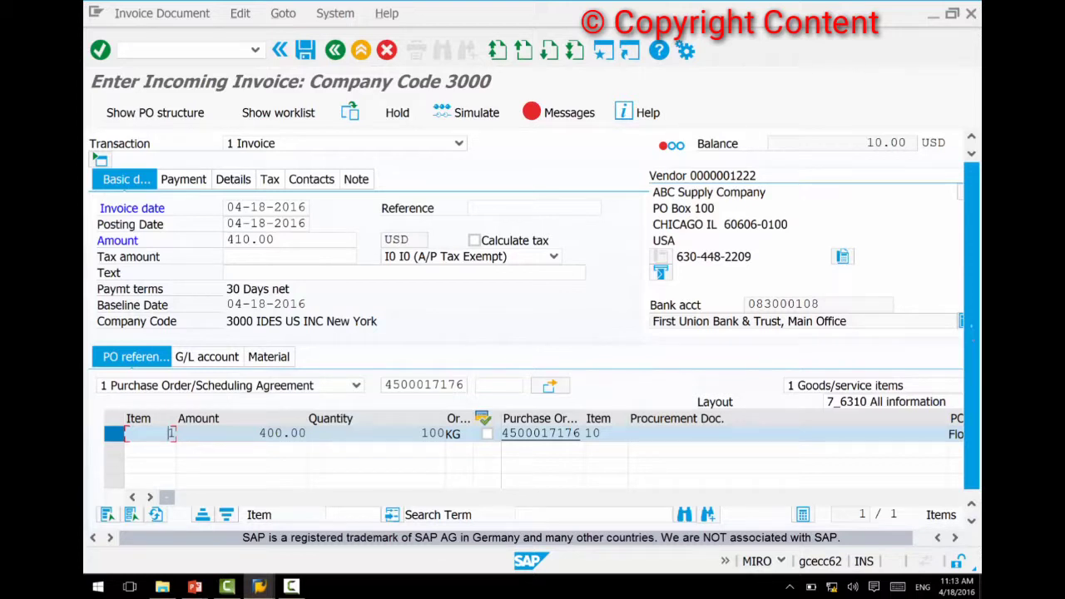
Open the invoice's verification log again to examine its error messages, and close it
{"action": "left_click", "coordinate": [297, 239]}
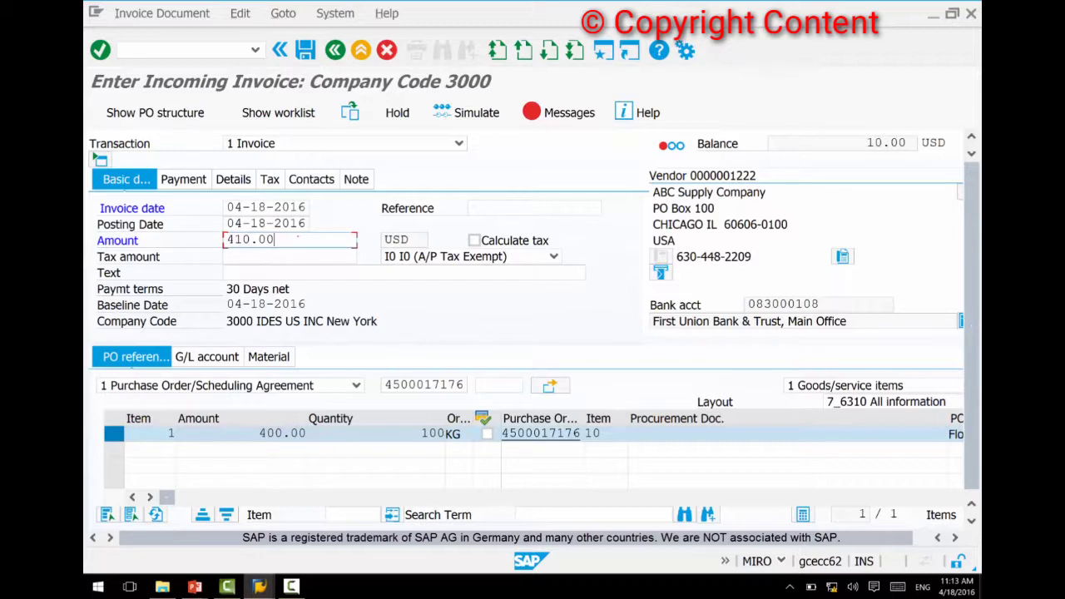
{"action": "left_click", "coordinate": [562, 112]}
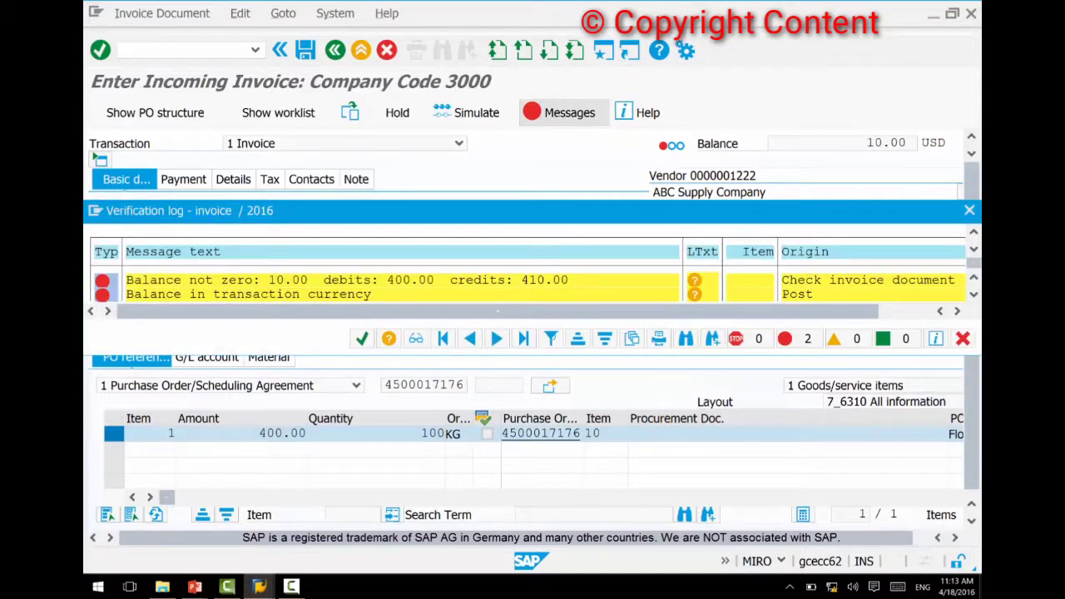
{"action": "key", "text": "Return"}
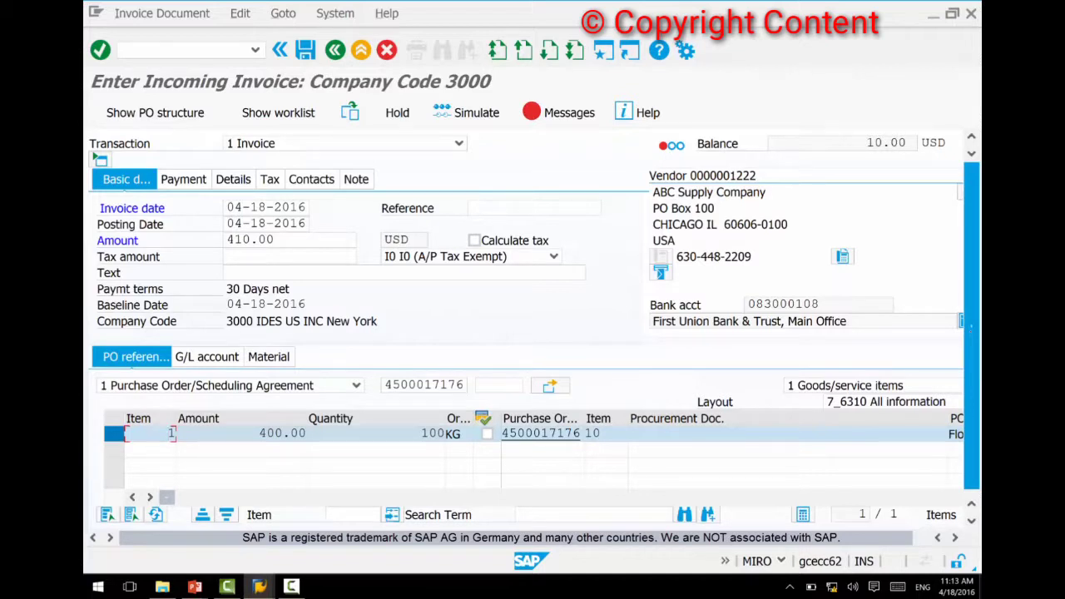
{"action": "left_click", "coordinate": [275, 240]}
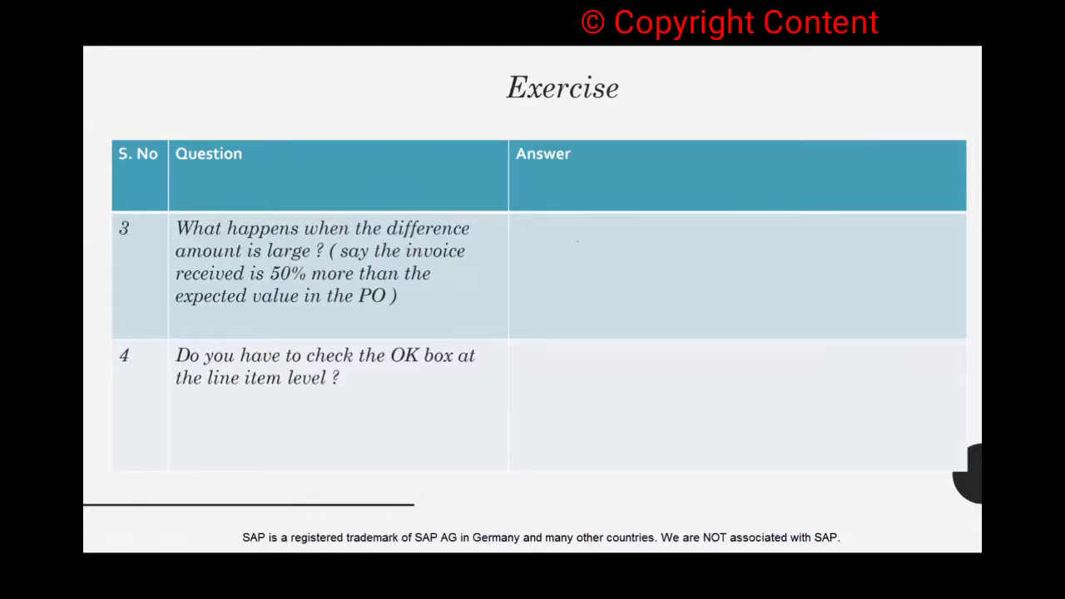
{"action": "mouse_move", "coordinate": [557, 240]}
{"action": "left_mouse_down"}
{"action": "mouse_move", "coordinate": [555, 267]}
{"action": "mouse_move", "coordinate": [657, 250]}
{"action": "mouse_move", "coordinate": [728, 255]}
{"action": "mouse_move", "coordinate": [749, 245]}
{"action": "mouse_move", "coordinate": [777, 258]}
{"action": "mouse_move", "coordinate": [792, 247]}
{"action": "mouse_move", "coordinate": [856, 243]}
{"action": "left_mouse_up"}
{"action": "left_click", "coordinate": [870, 241]}
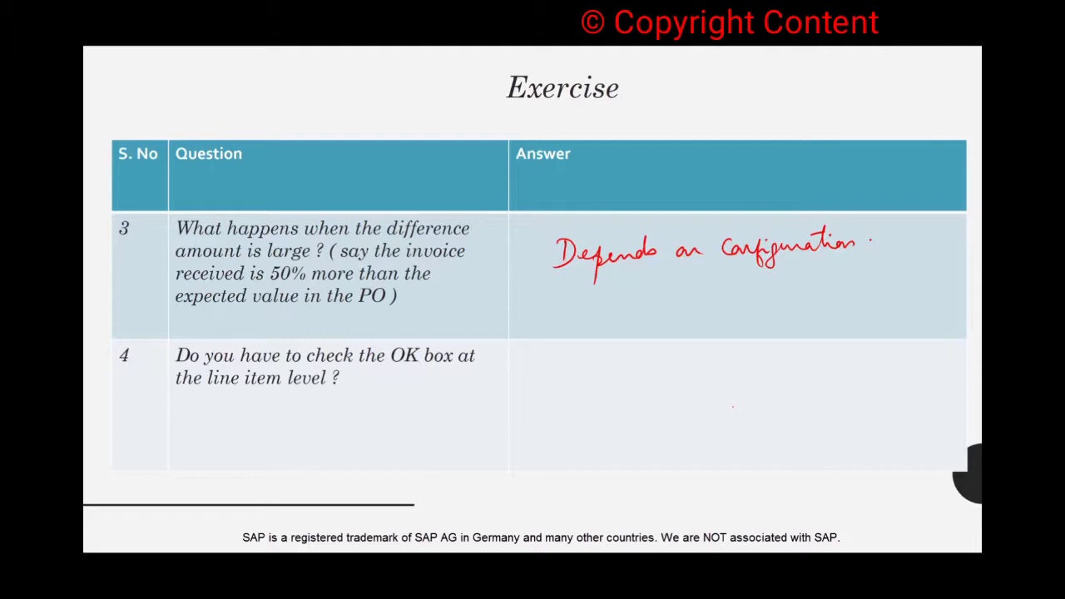
Switch back to the SAP invoice entry and set the invoice amount to 400 USD
{"action": "key", "text": "alt+Tab"}
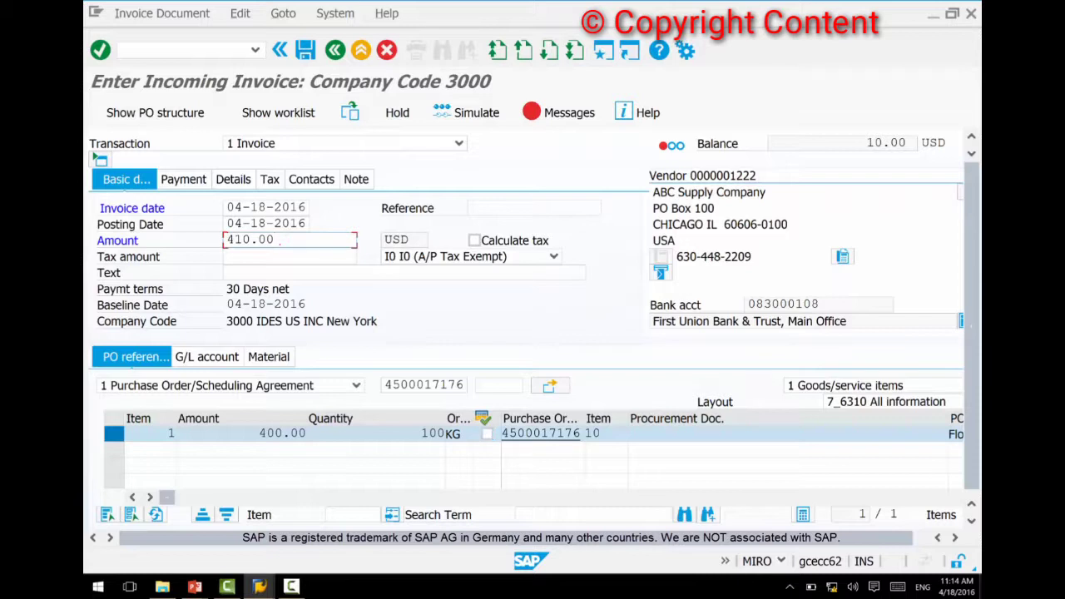
{"action": "key", "text": "BackSpace"}
{"action": "key", "text": "BackSpace"}
{"action": "key", "text": "BackSpace"}
{"action": "key", "text": "BackSpace"}
{"action": "key", "text": "BackSpace"}
{"action": "type", "text": "400"}
{"action": "key", "text": "BackSpace"}
{"action": "key", "text": "BackSpace"}
{"action": "key", "text": "BackSpace"}
{"action": "key", "text": "BackSpace"}
{"action": "type", "text": "400"}
{"action": "key", "text": "Return"}
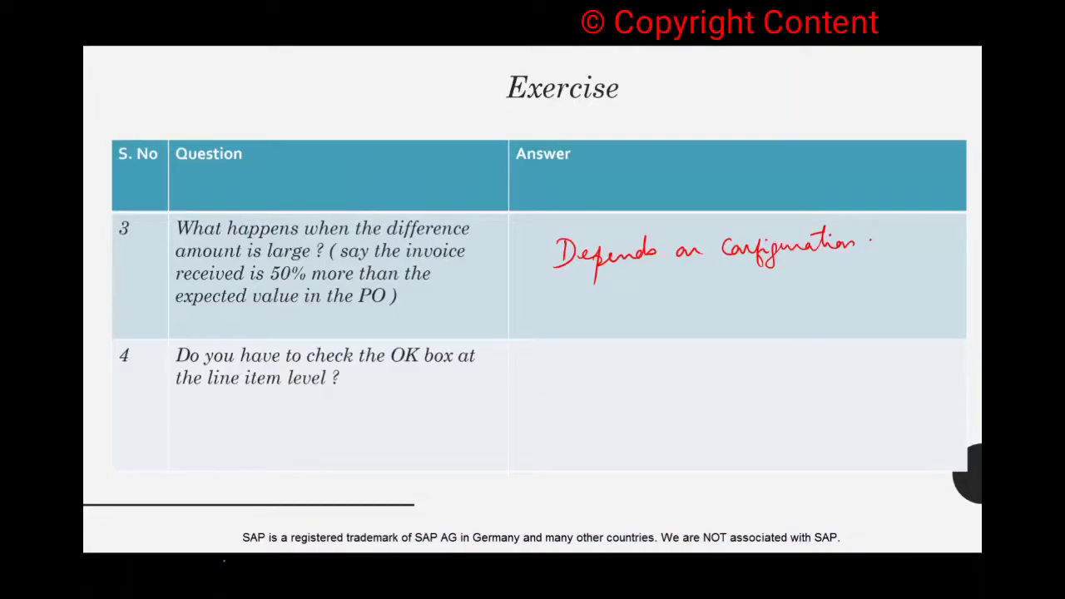
{"action": "mouse_move", "coordinate": [589, 385]}
{"action": "left_mouse_down"}
{"action": "mouse_move", "coordinate": [590, 408]}
{"action": "mouse_move", "coordinate": [608, 385]}
{"action": "mouse_move", "coordinate": [616, 390]}
{"action": "left_mouse_up"}
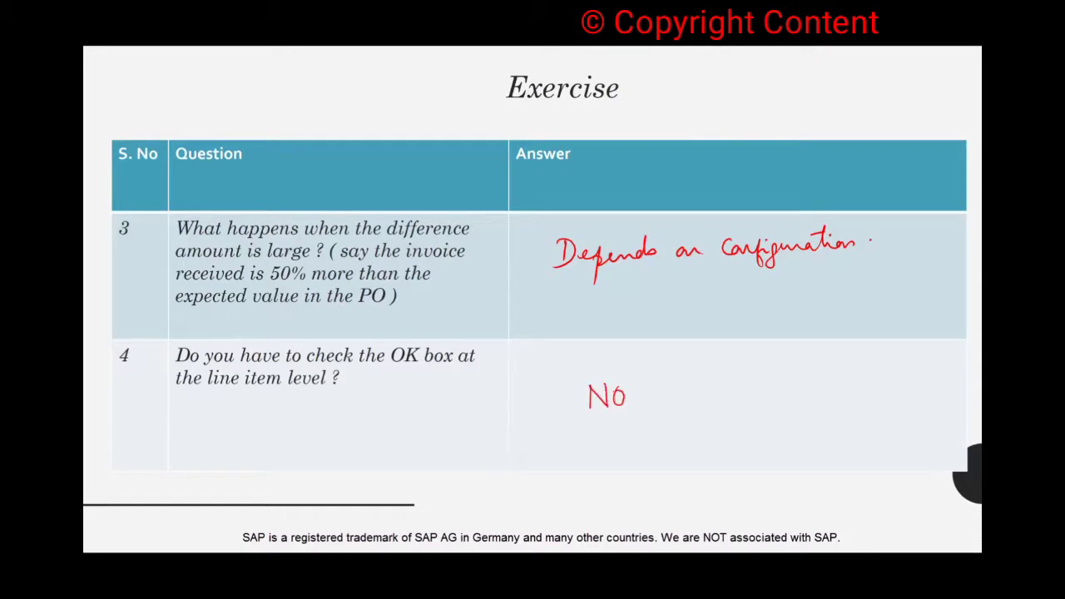